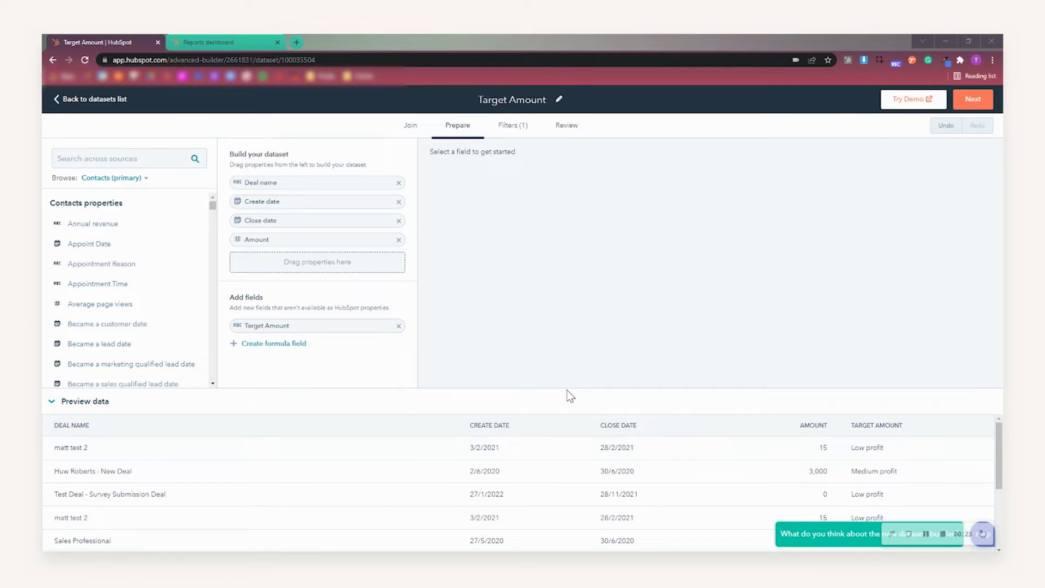
Show the Target Amount field's IF formula, which labels deal amounts Low, Medium or High profit.
{"action": "left_click", "coordinate": [297, 329]}
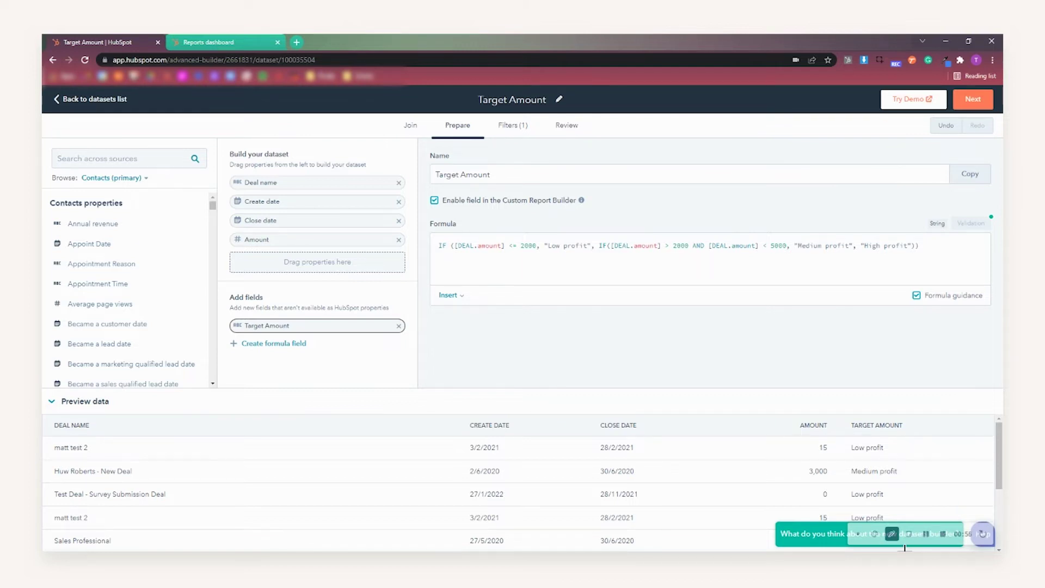
From Reports, create a new dataset joining Contacts with their related Deals, reaching Prepare.
{"action": "left_click", "coordinate": [186, 40]}
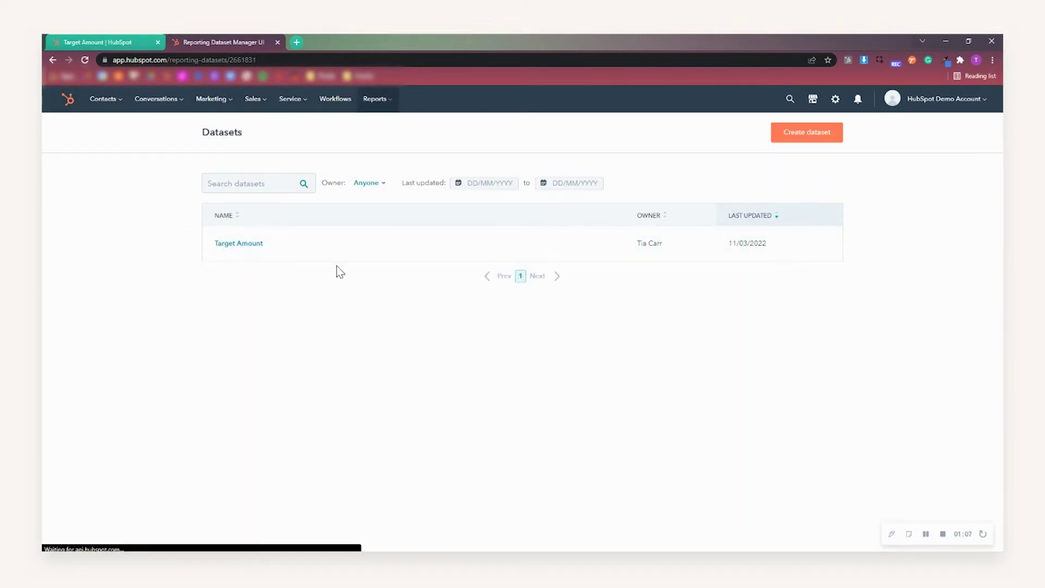
{"action": "left_click", "coordinate": [814, 141]}
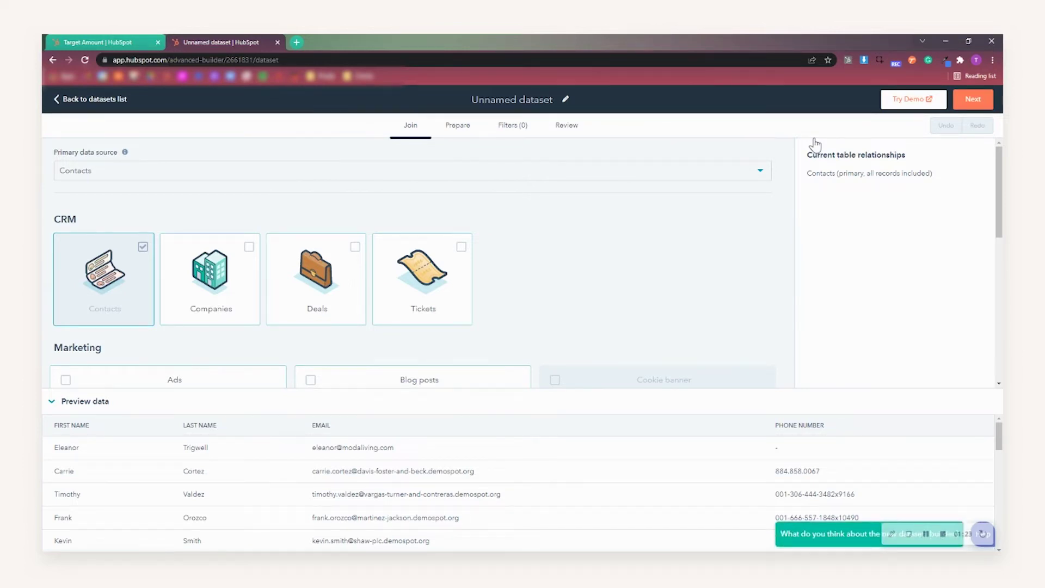
{"action": "left_click", "coordinate": [865, 401]}
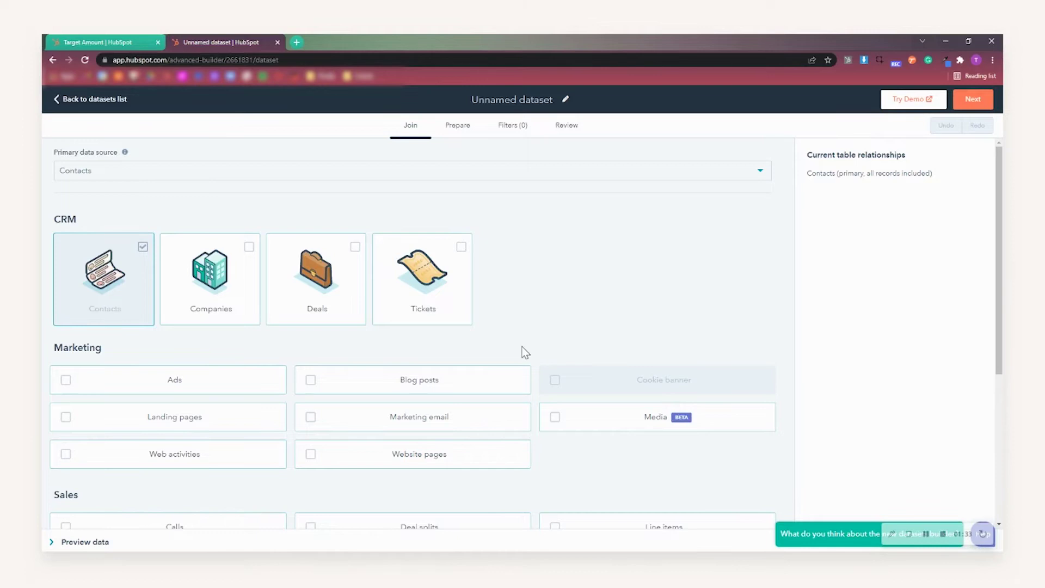
{"action": "left_click", "coordinate": [321, 279]}
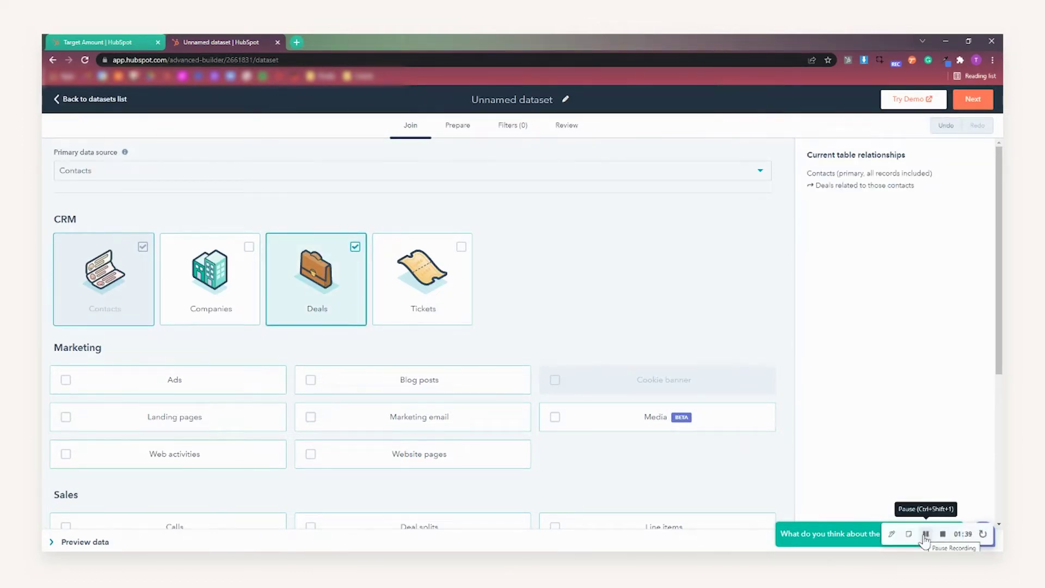
{"action": "left_click", "coordinate": [970, 106]}
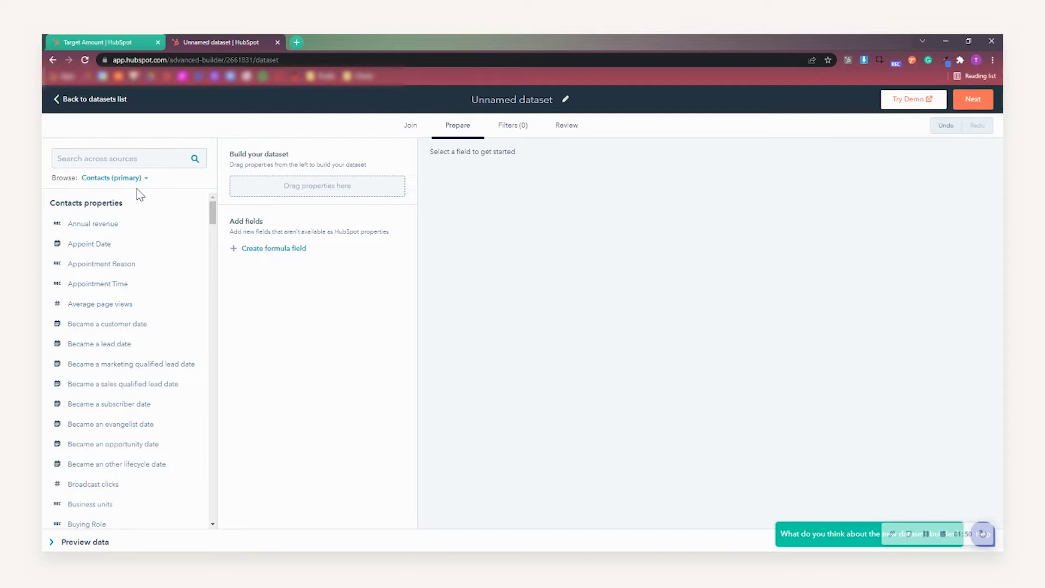
Add the Deals properties Deal name and Create date to the dataset.
{"action": "left_click", "coordinate": [117, 178]}
{"action": "left_click", "coordinate": [113, 224]}
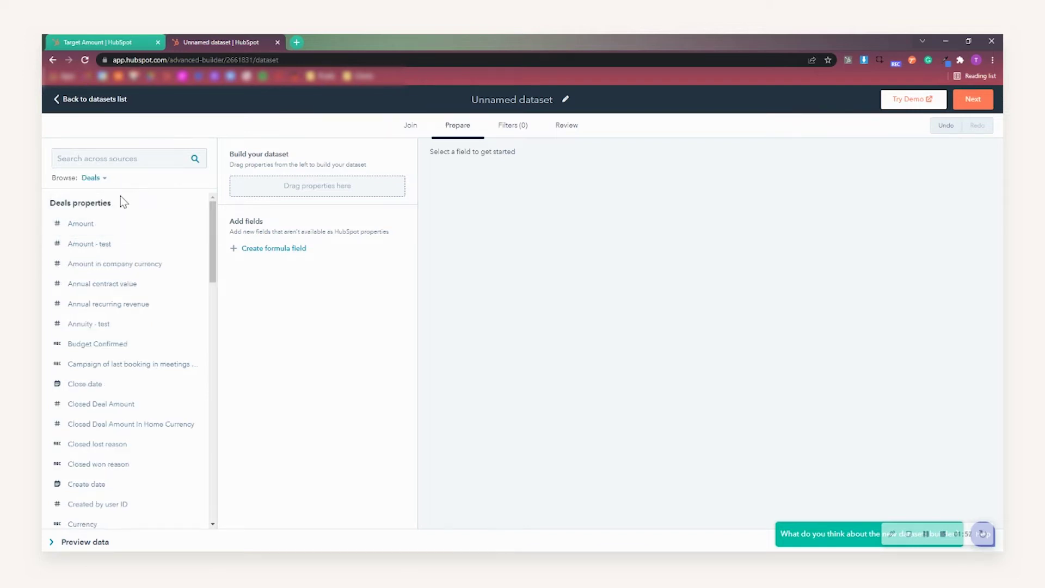
{"action": "left_click", "coordinate": [108, 162]}
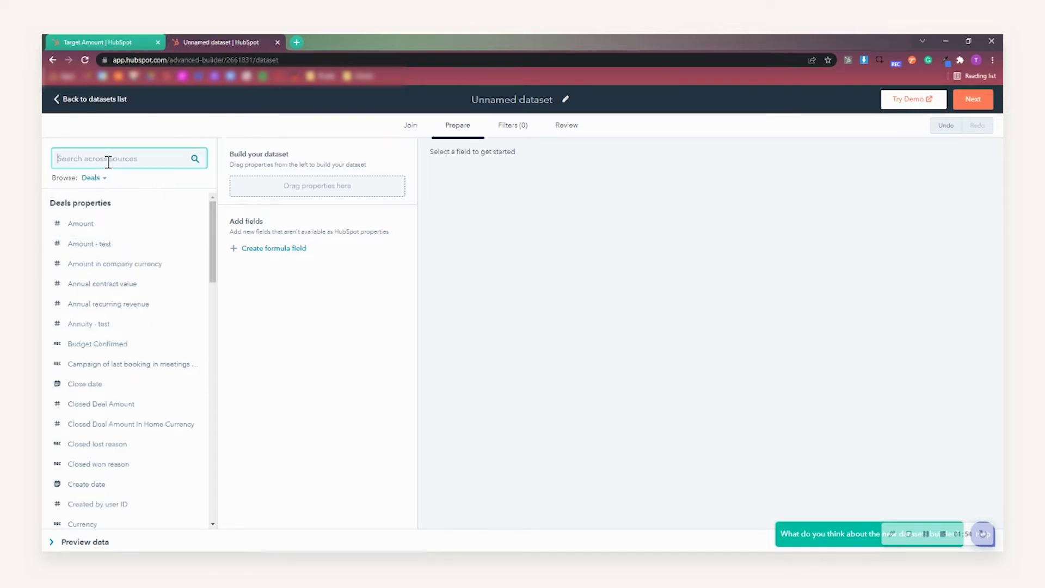
{"action": "type", "text": "deal na"}
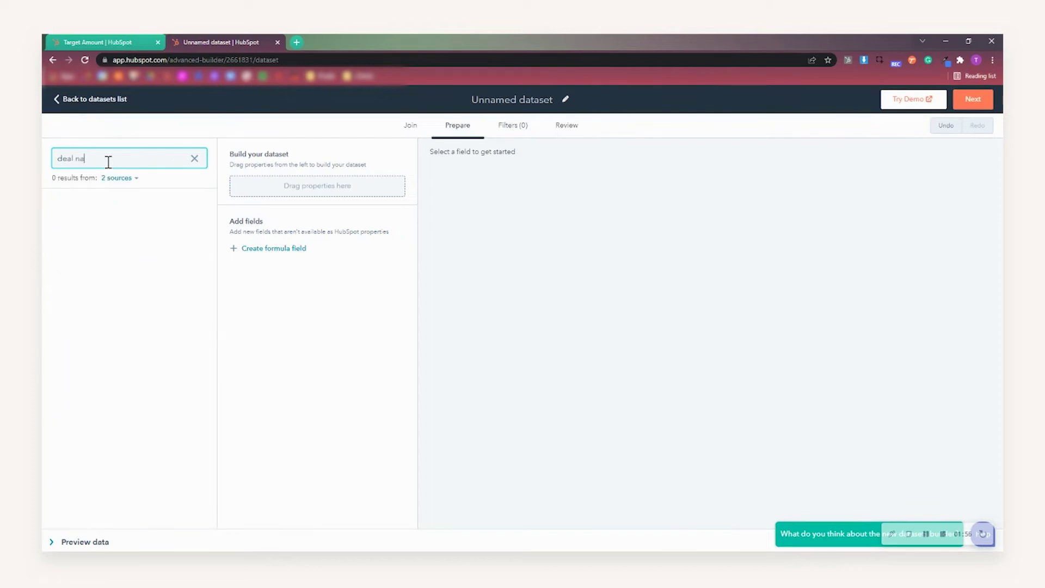
{"action": "left_click_drag", "start_coordinate": [101, 224], "coordinate": [276, 185]}
{"action": "triple_click", "coordinate": [116, 159]}
{"action": "key", "text": "BackSpace"}
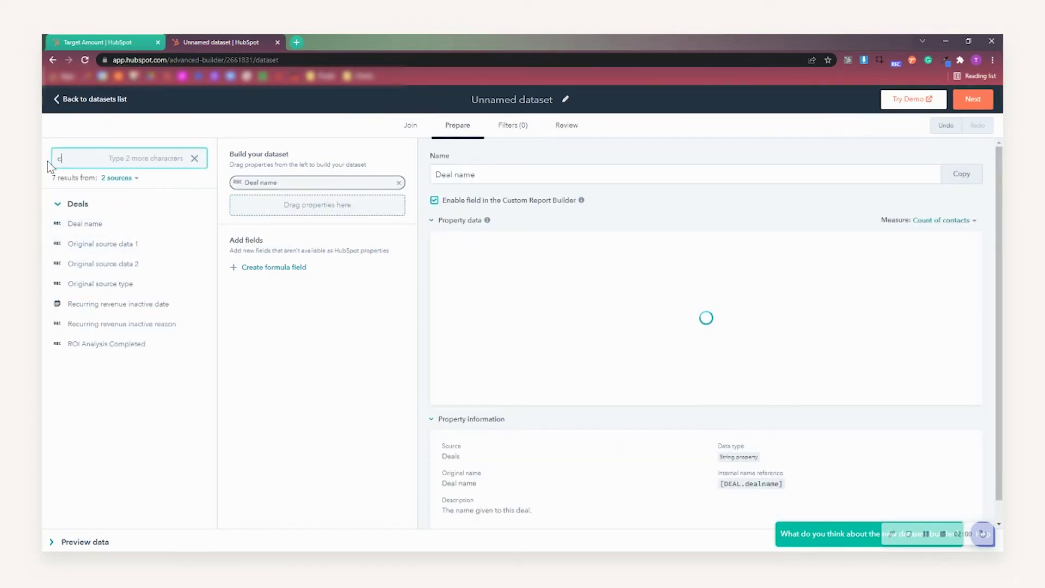
{"action": "type", "text": "create"}
{"action": "left_click_drag", "start_coordinate": [100, 224], "coordinate": [280, 202]}
Add the Deals properties Close date and Amount to the dataset.
{"action": "left_click_drag", "start_coordinate": [109, 158], "coordinate": [41, 164]}
{"action": "key", "text": "BackSpace"}
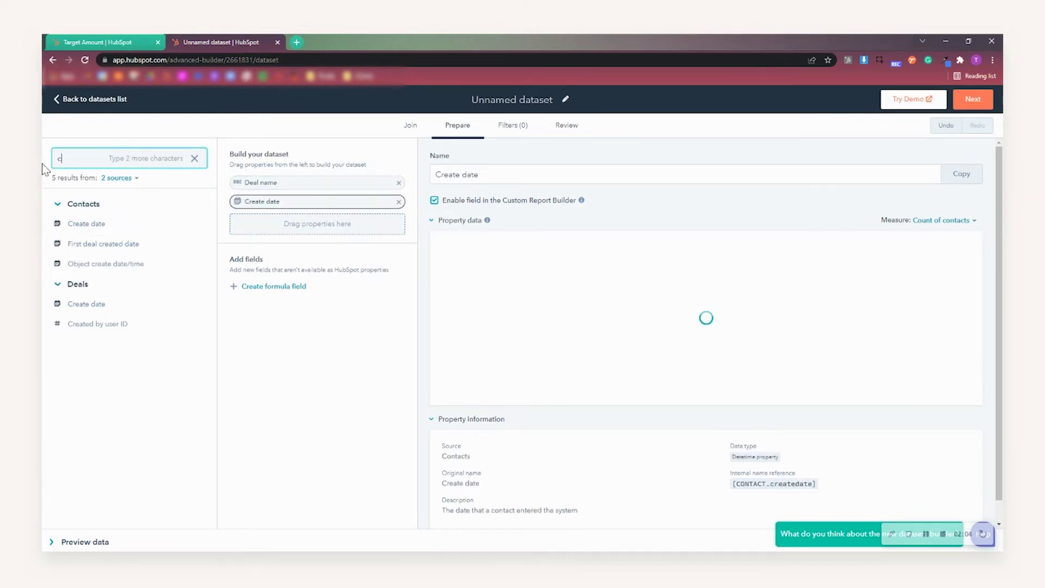
{"action": "type", "text": "close"}
{"action": "left_click_drag", "start_coordinate": [82, 223], "coordinate": [327, 221]}
{"action": "left_click", "coordinate": [57, 158]}
{"action": "double_click", "coordinate": [57, 157]}
{"action": "type", "text": "amount"}
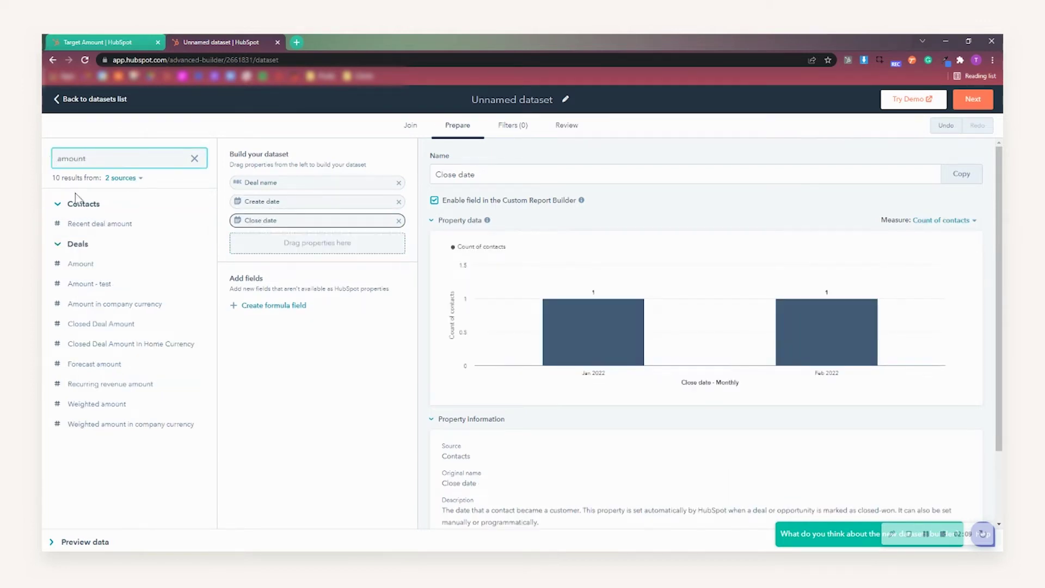
{"action": "left_click_drag", "start_coordinate": [80, 264], "coordinate": [315, 240]}
Check the data preview and move to the dataset's Filters step.
{"action": "left_click", "coordinate": [66, 543]}
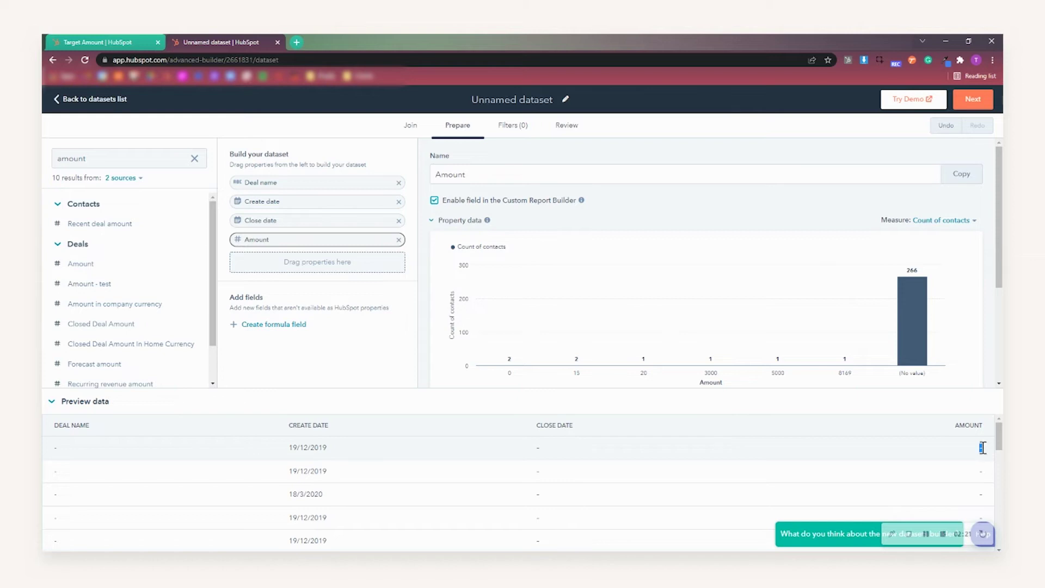
{"action": "left_click", "coordinate": [86, 401]}
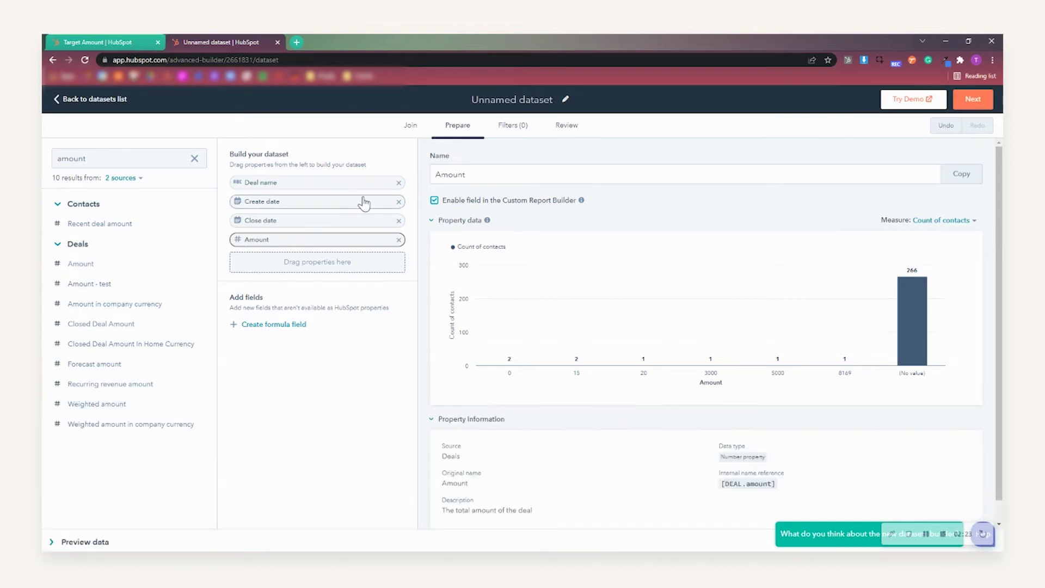
{"action": "left_click", "coordinate": [513, 130]}
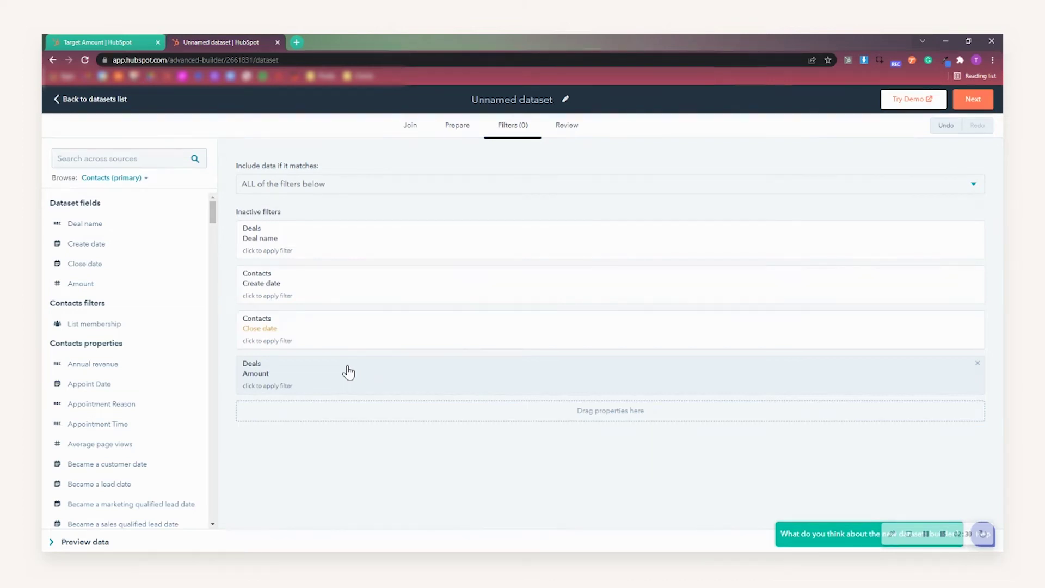
Apply an 'Amount is known' filter and return to the Prepare step.
{"action": "left_click", "coordinate": [274, 372]}
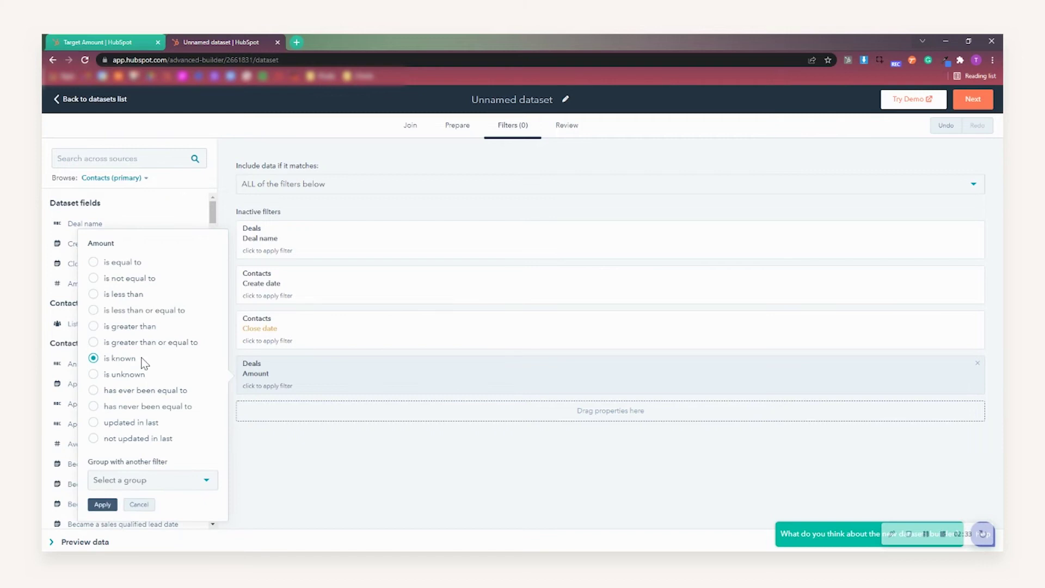
{"action": "left_click", "coordinate": [102, 505]}
{"action": "left_click", "coordinate": [451, 131]}
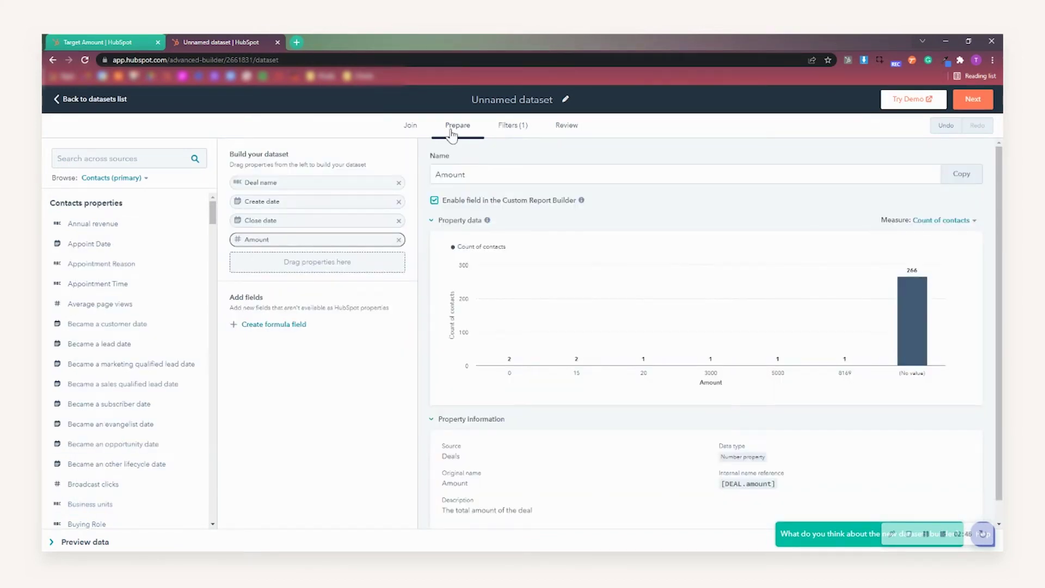
Add a new formula field and rename it from 'Field 5' to 'Target Account Demo'.
{"action": "left_click", "coordinate": [267, 324]}
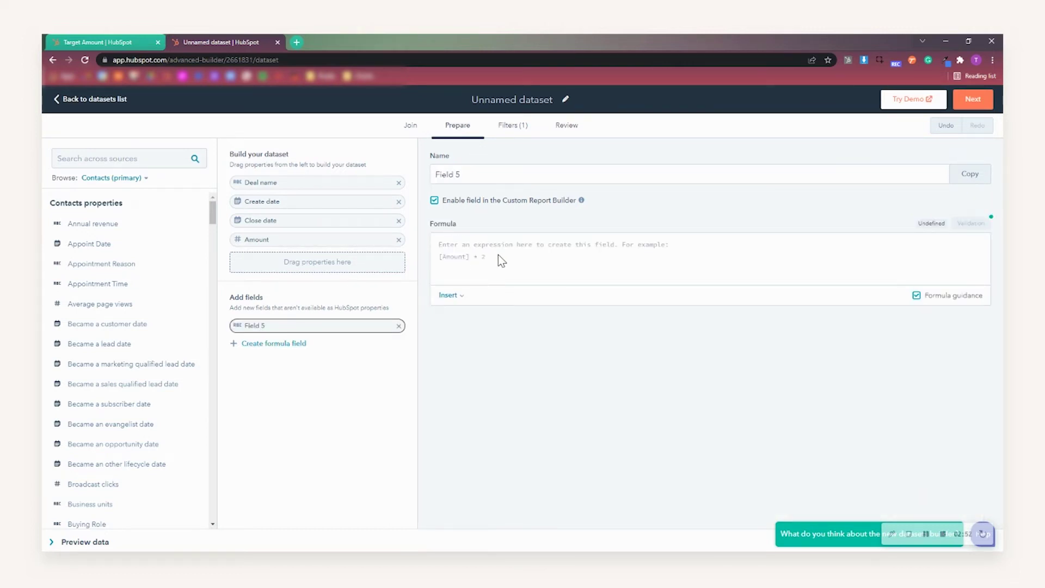
{"action": "triple_click", "coordinate": [471, 175]}
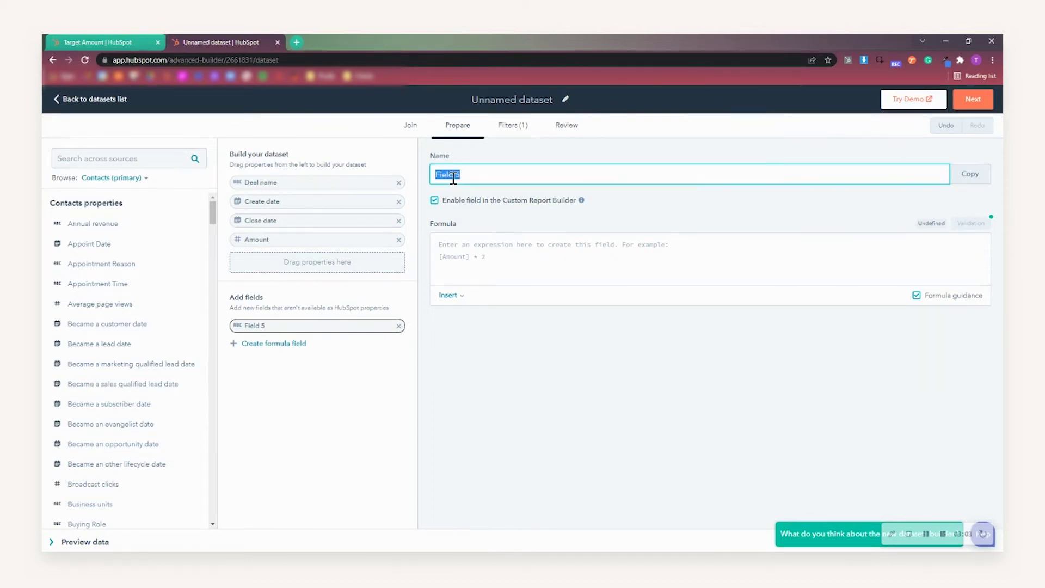
{"action": "type", "text": "Target Account"}
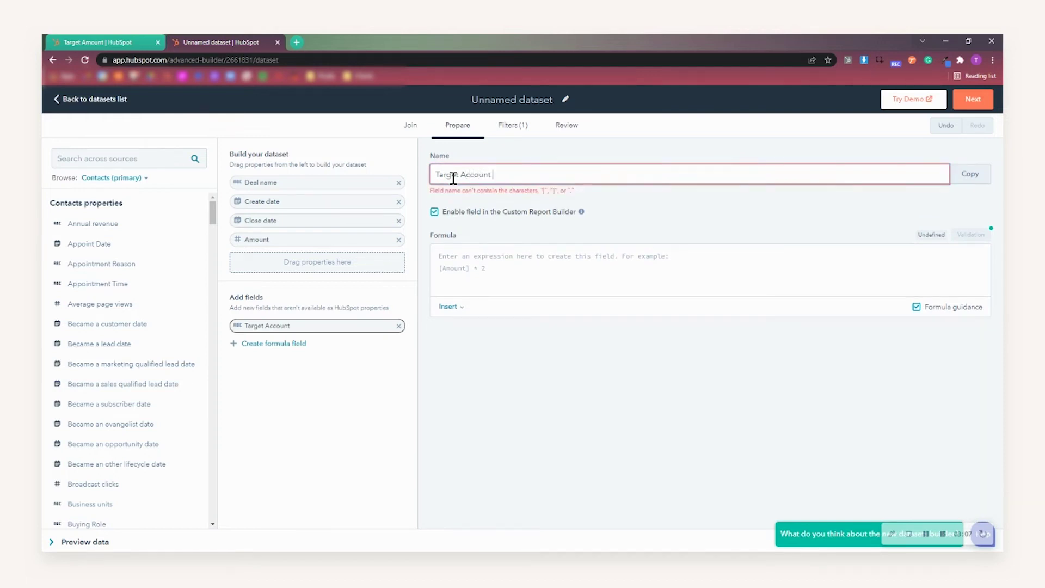
{"action": "type", "text": " Demo"}
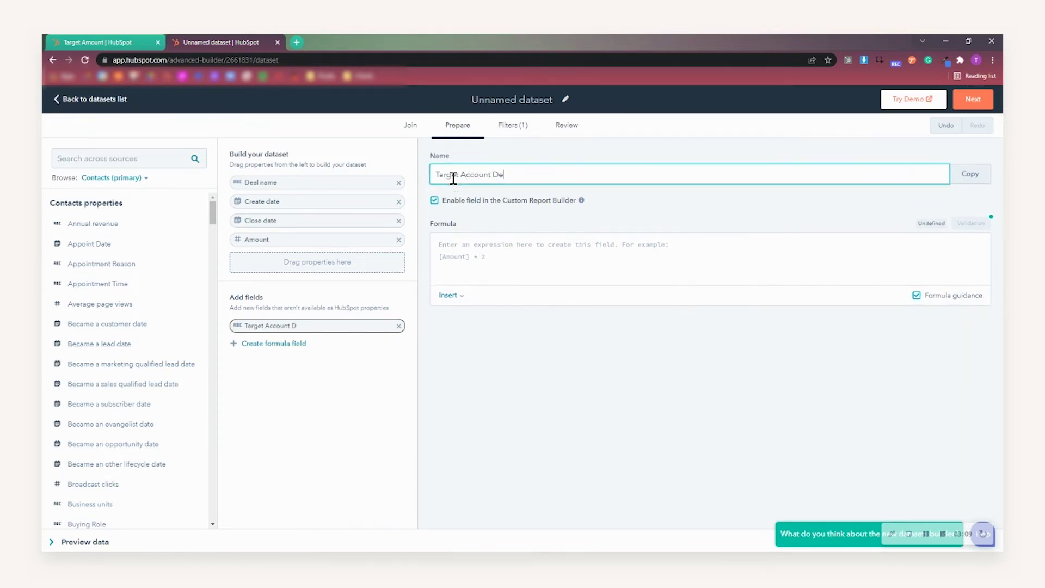
Start the Target Account Demo formula with the IF function.
{"action": "left_click", "coordinate": [463, 248]}
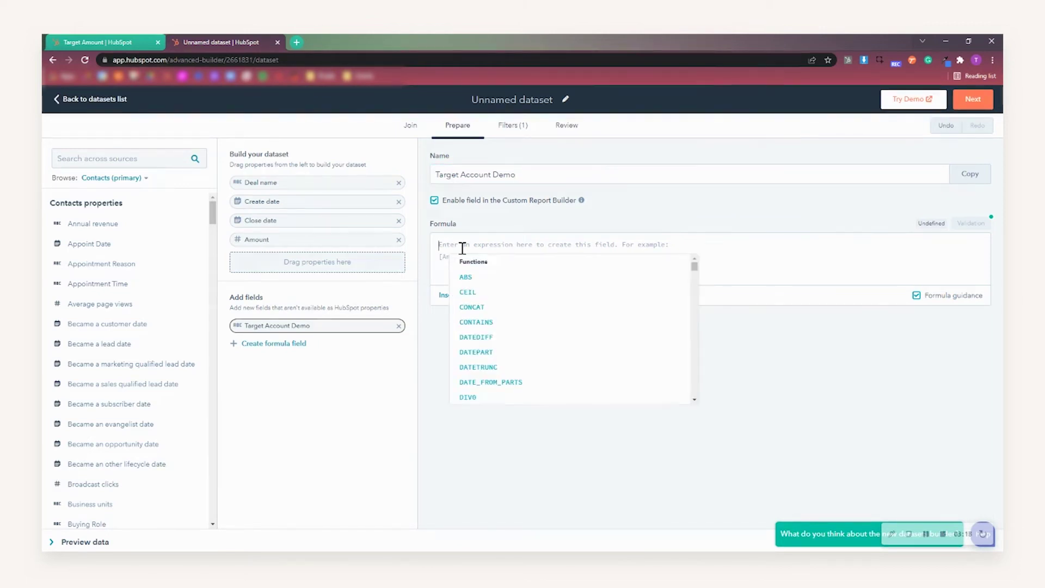
{"action": "type", "text": "IF"}
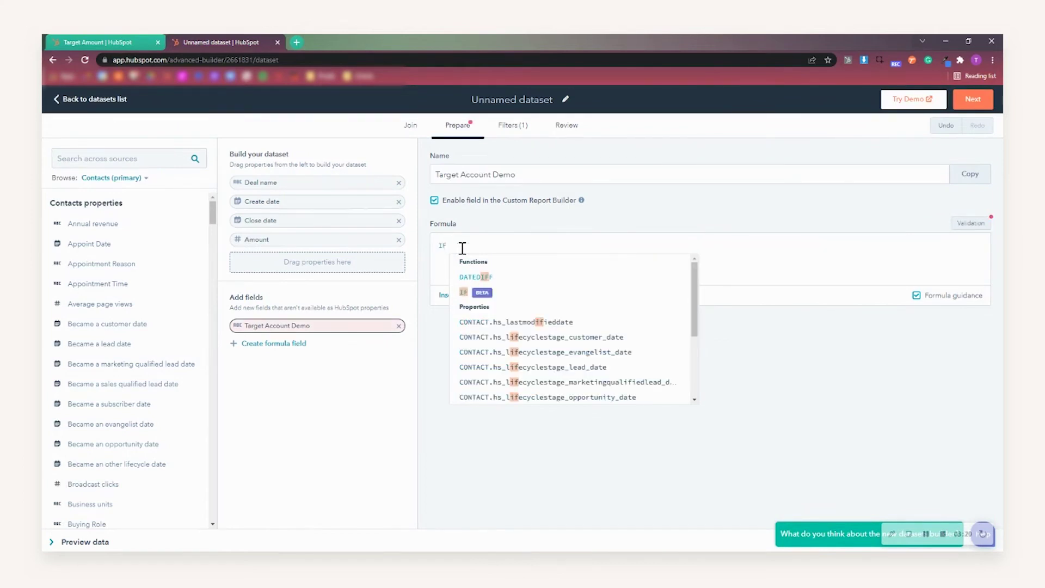
{"action": "left_click", "coordinate": [557, 276]}
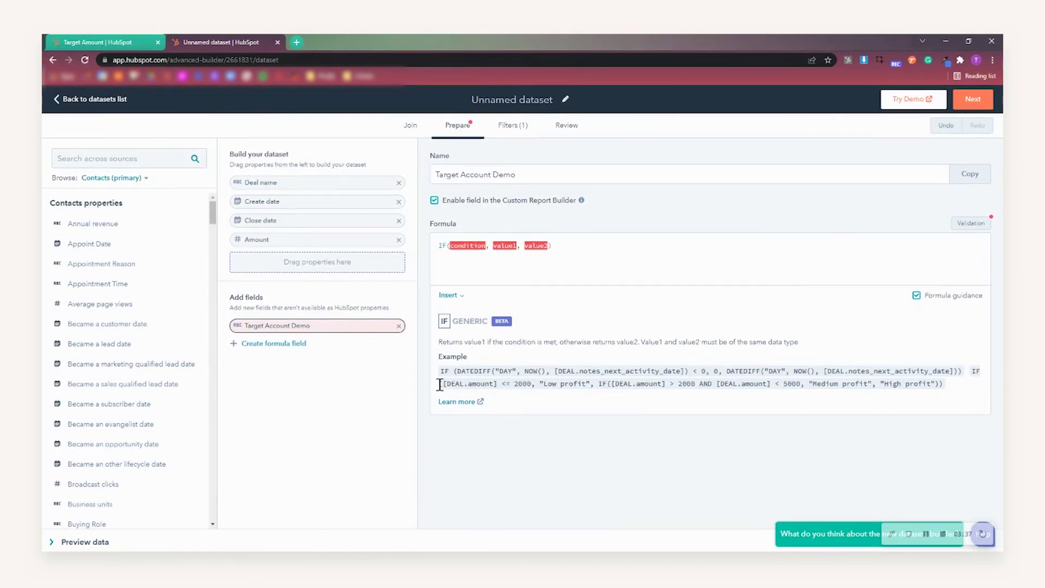
Replace the IF placeholders with the nested Low/Medium/High profit example and preview the tiers.
{"action": "left_click_drag", "start_coordinate": [440, 384], "coordinate": [953, 394]}
{"action": "key", "text": "ctrl+c"}
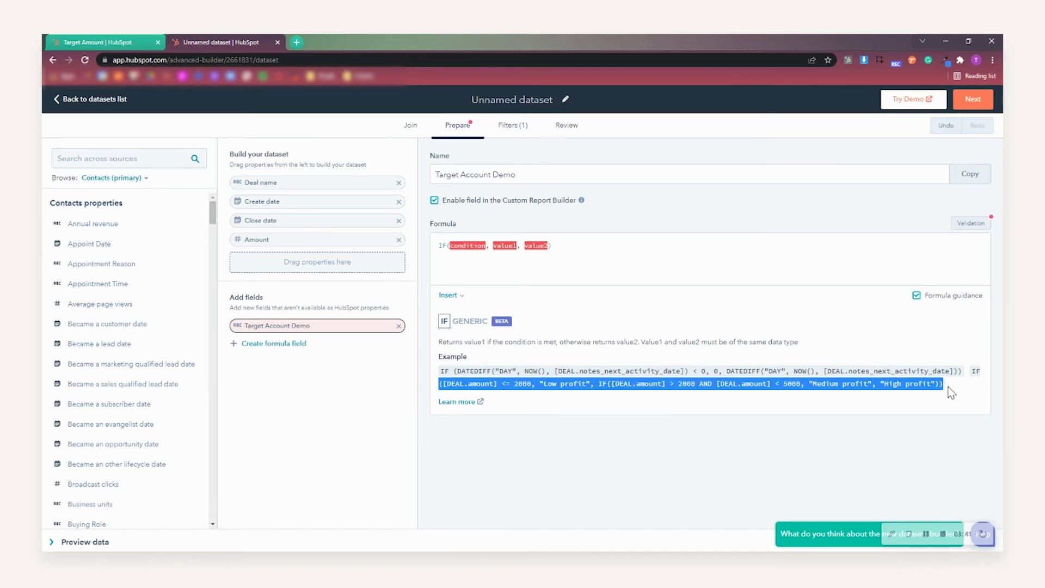
{"action": "left_click_drag", "start_coordinate": [566, 248], "coordinate": [440, 241]}
{"action": "key", "text": "ctrl+v"}
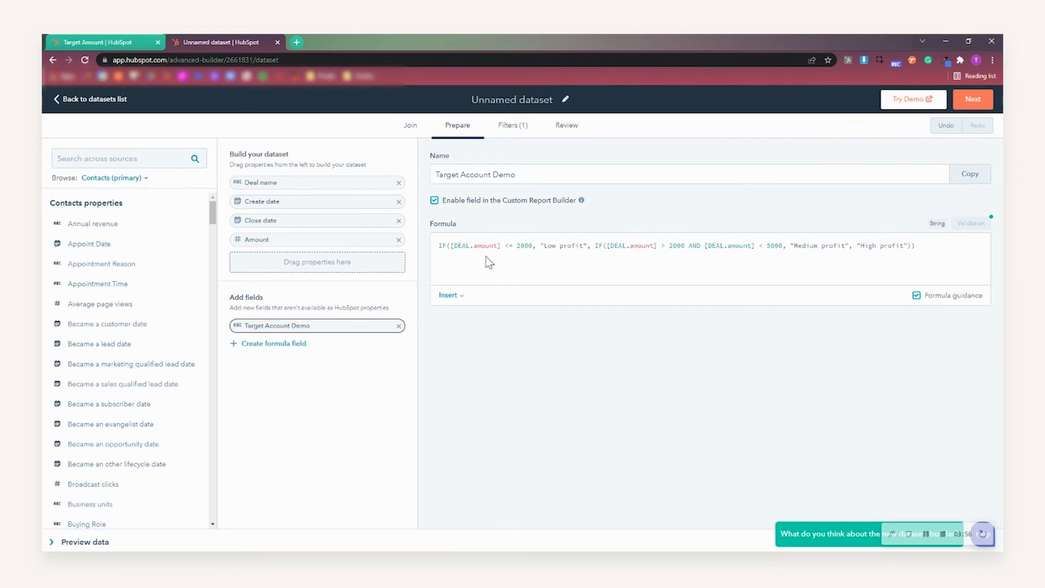
{"action": "left_click", "coordinate": [917, 297]}
{"action": "left_click", "coordinate": [917, 296]}
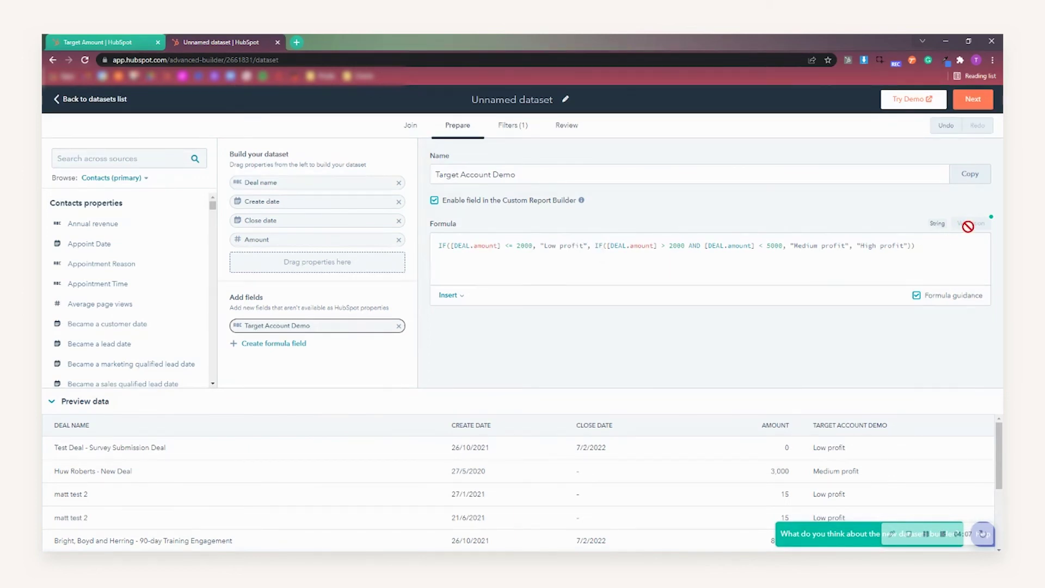
{"action": "mouse_move", "coordinate": [970, 227]}
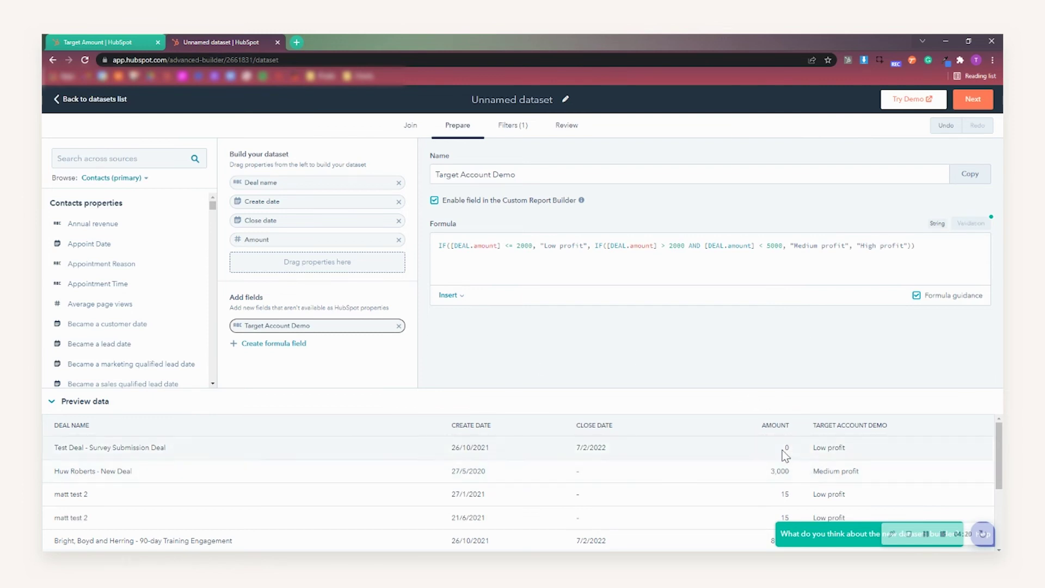
Step through Filters and Review and save the dataset as 'Demo'.
{"action": "left_click_drag", "start_coordinate": [835, 449], "coordinate": [814, 474]}
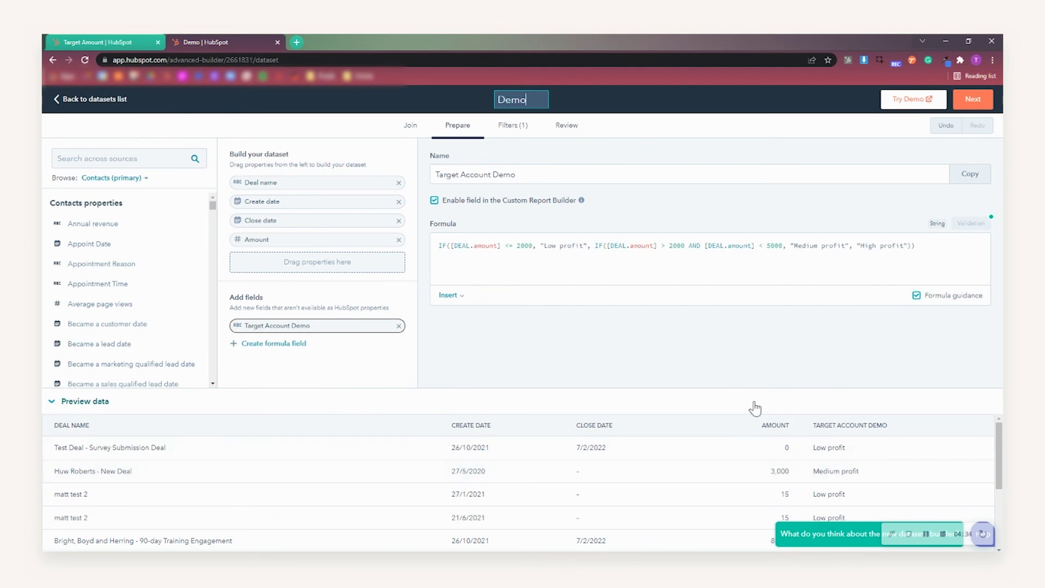
{"action": "left_click", "coordinate": [969, 107]}
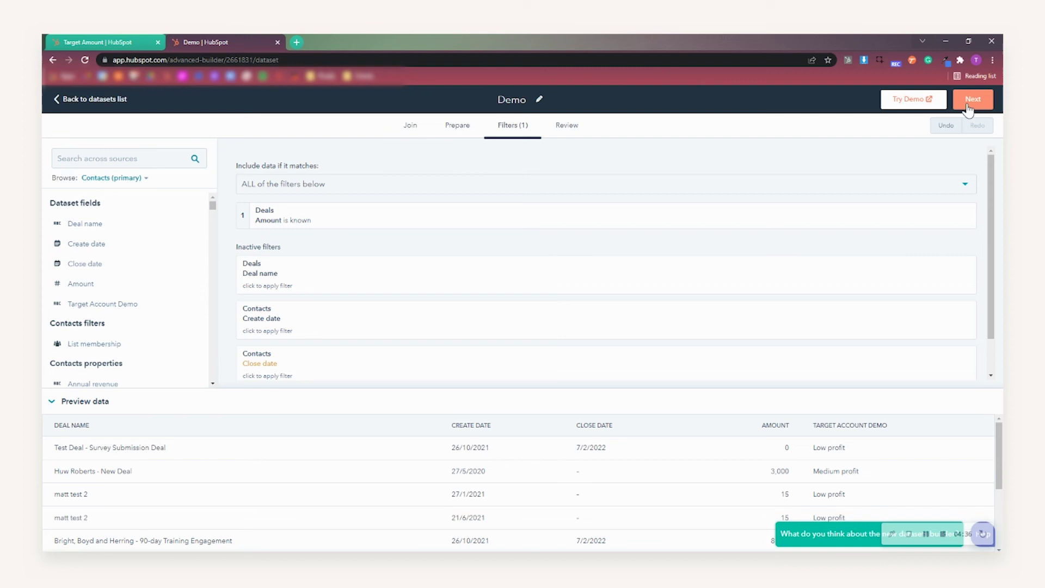
{"action": "left_click", "coordinate": [970, 103]}
{"action": "left_click", "coordinate": [972, 102]}
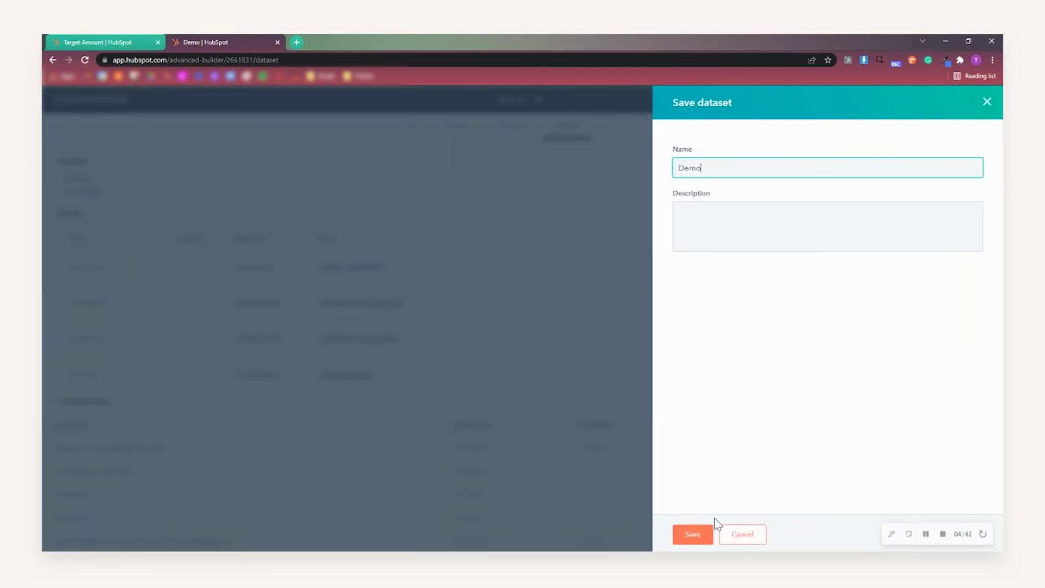
{"action": "left_click", "coordinate": [694, 535]}
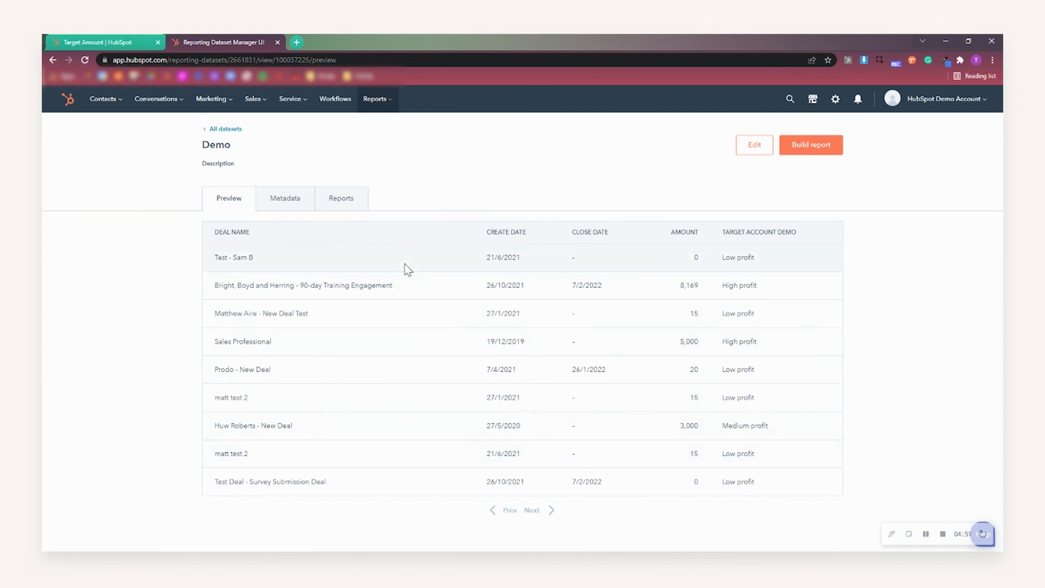
Review the Demo dataset's Metadata and Reports tabs and start a report from it.
{"action": "left_click", "coordinate": [287, 205]}
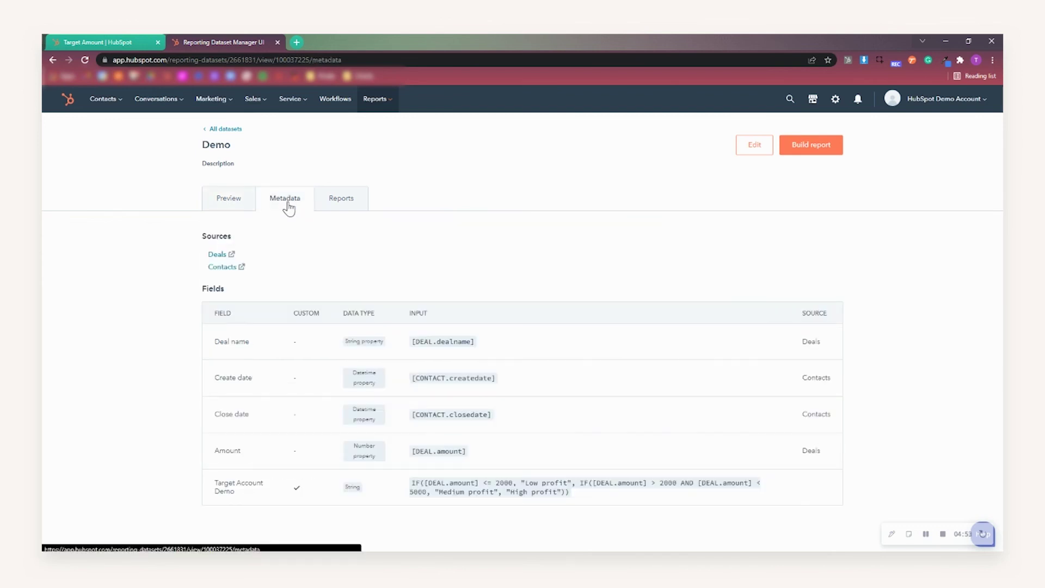
{"action": "left_click", "coordinate": [338, 208]}
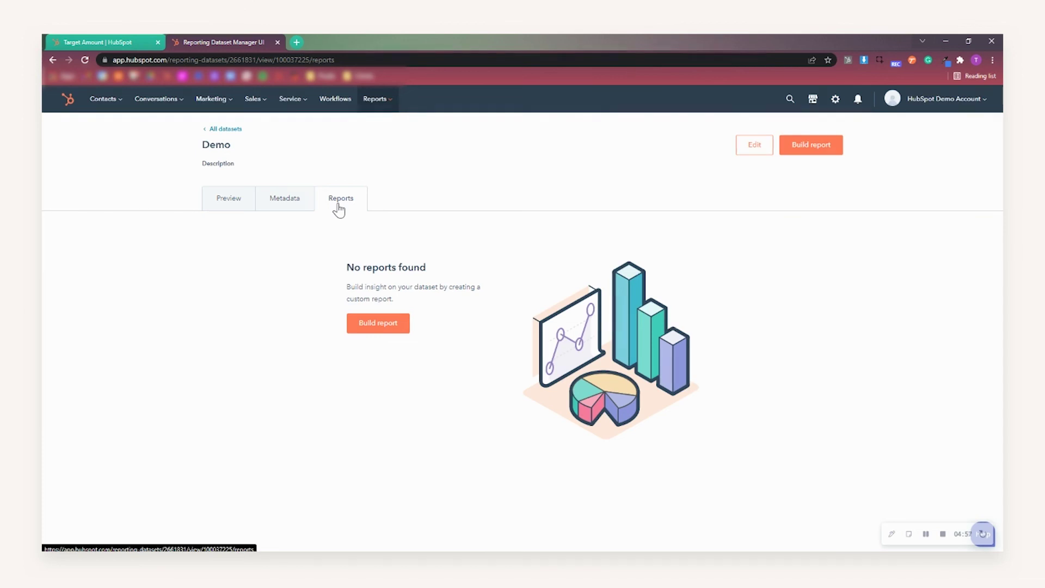
{"action": "left_click", "coordinate": [812, 157]}
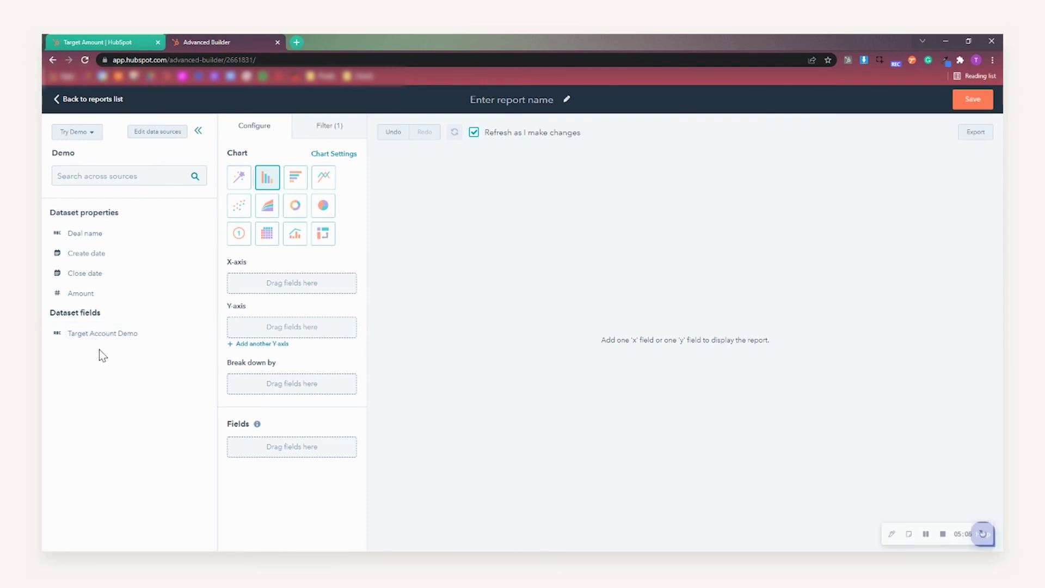
Chart Sum of Amount on the Y-axis against Target Account Demo tiers on the X-axis.
{"action": "left_click_drag", "start_coordinate": [137, 334], "coordinate": [277, 280]}
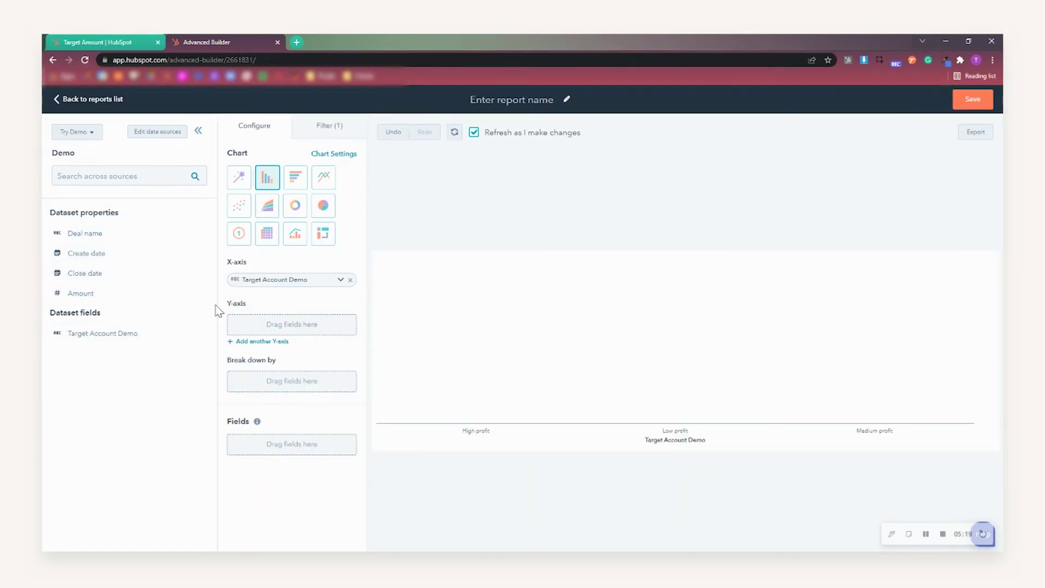
{"action": "left_click_drag", "start_coordinate": [114, 293], "coordinate": [284, 332]}
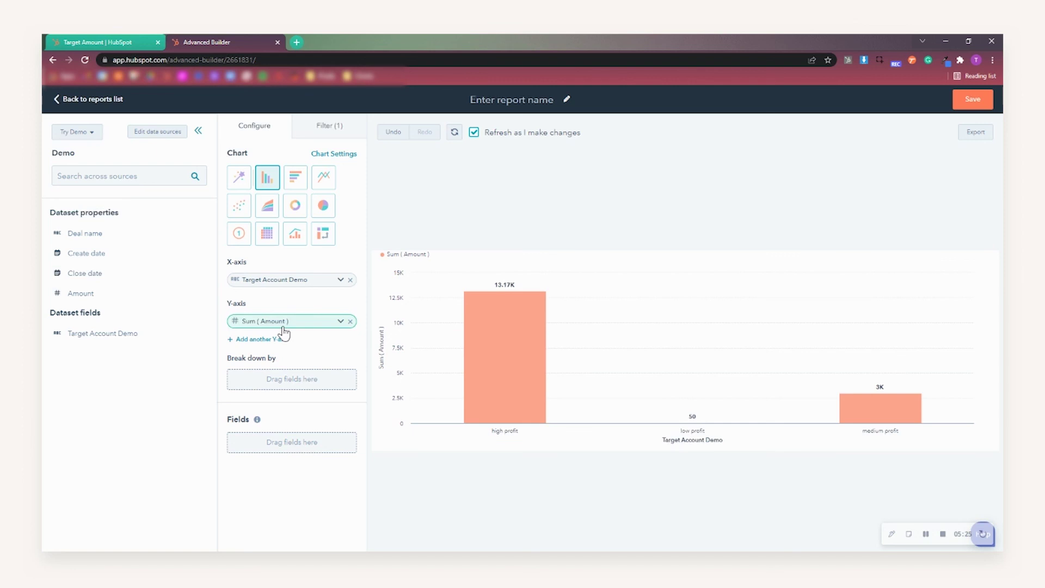